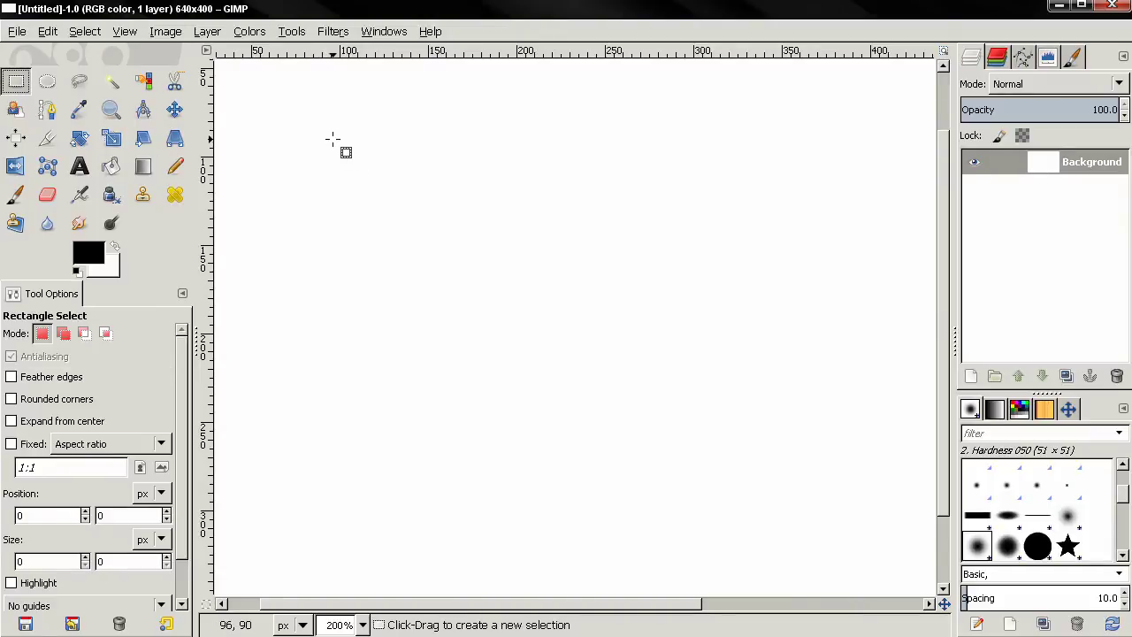
Select a 272×112 area near the canvas top and fill it with black
{"action": "left_click_drag", "start_coordinate": [318, 121], "coordinate": [797, 319]}
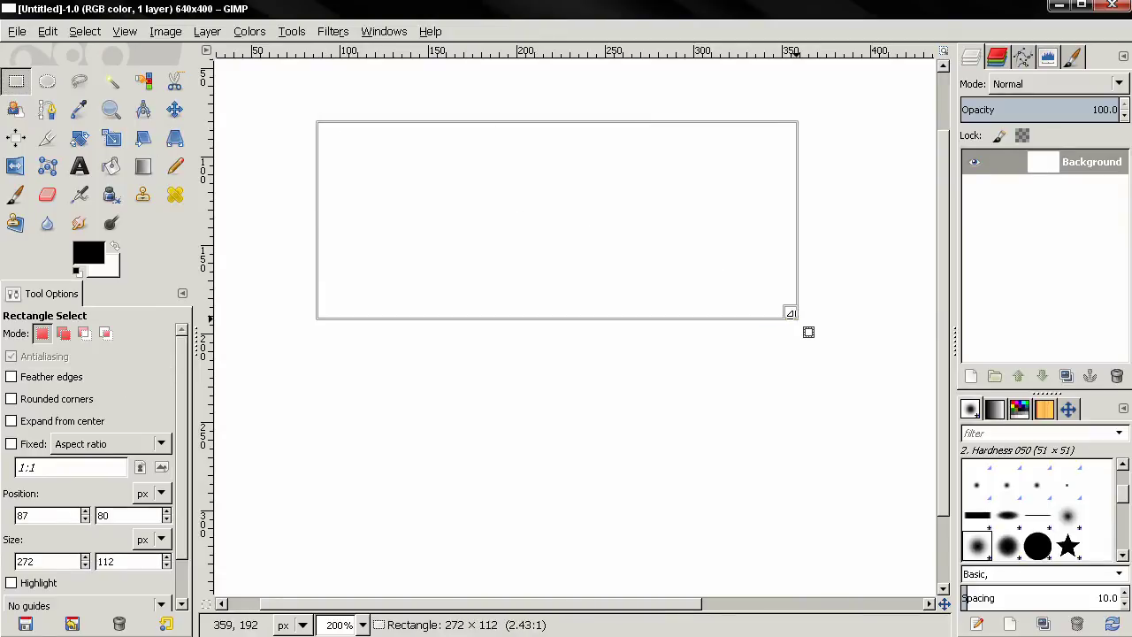
{"action": "left_click", "coordinate": [605, 231]}
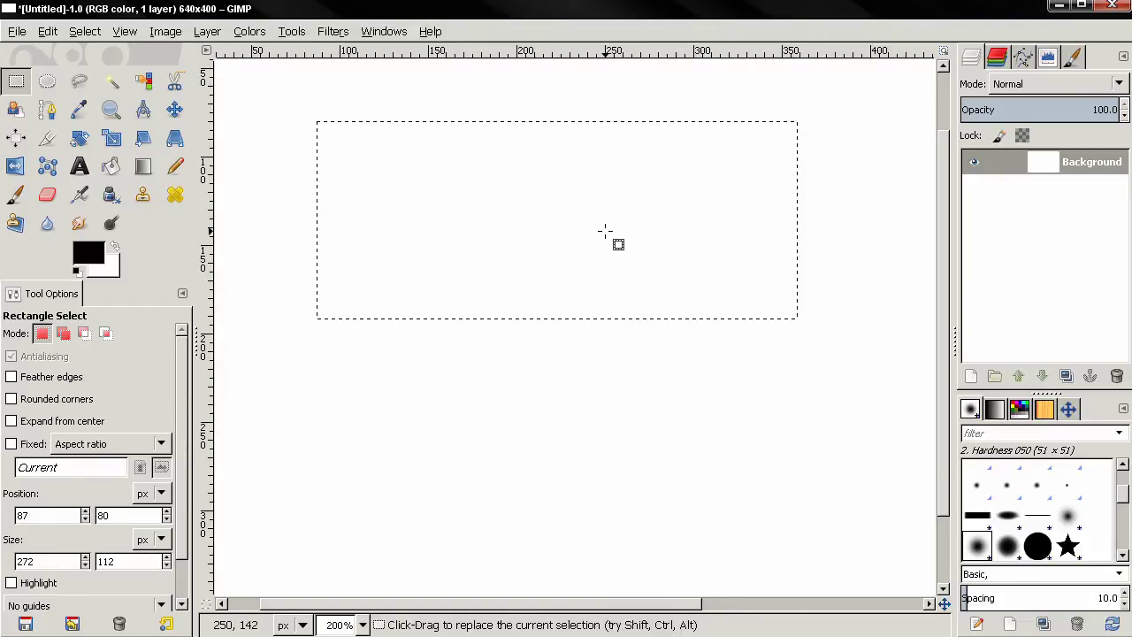
{"action": "key", "text": "ctrl+comma"}
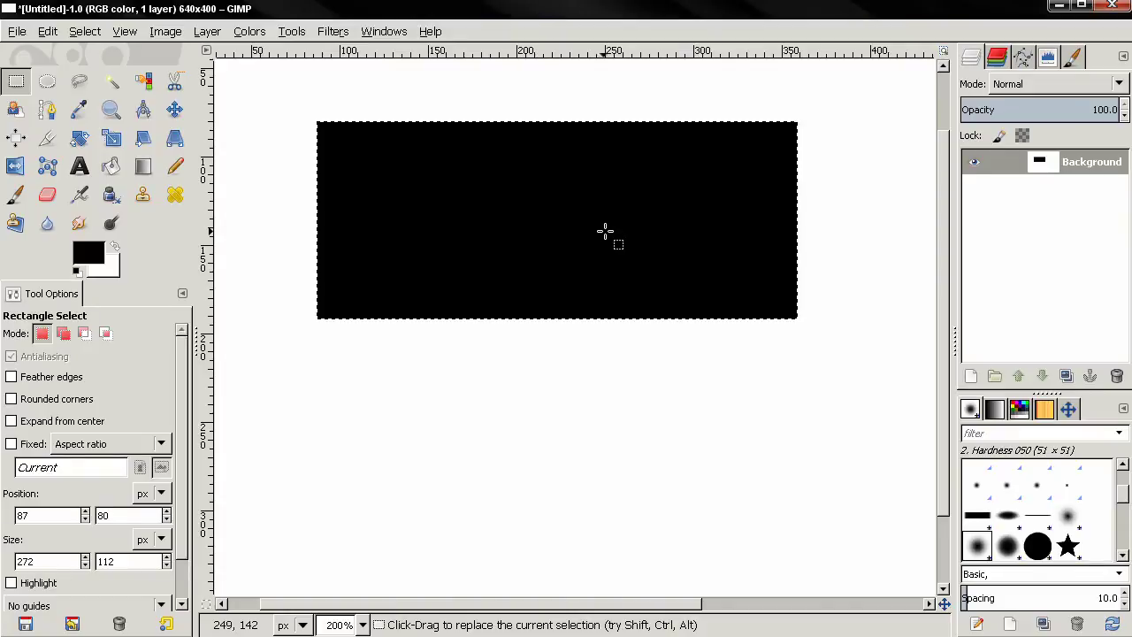
{"action": "left_click", "coordinate": [48, 31]}
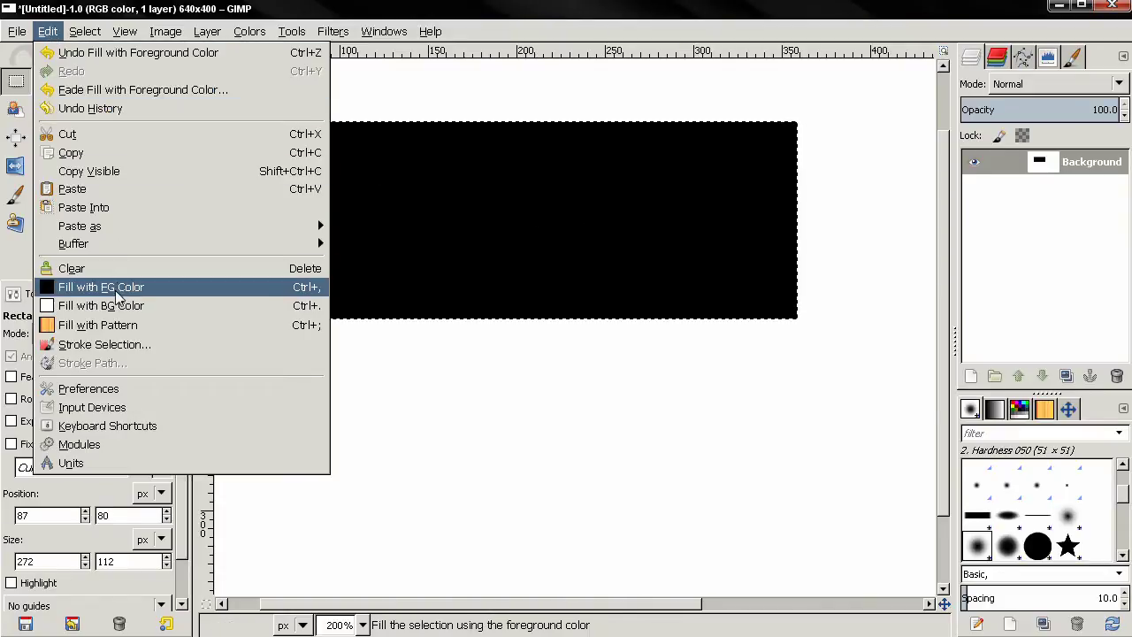
Outline a 275×80 rectangle selection below the first black rectangle
{"action": "left_click", "coordinate": [319, 16]}
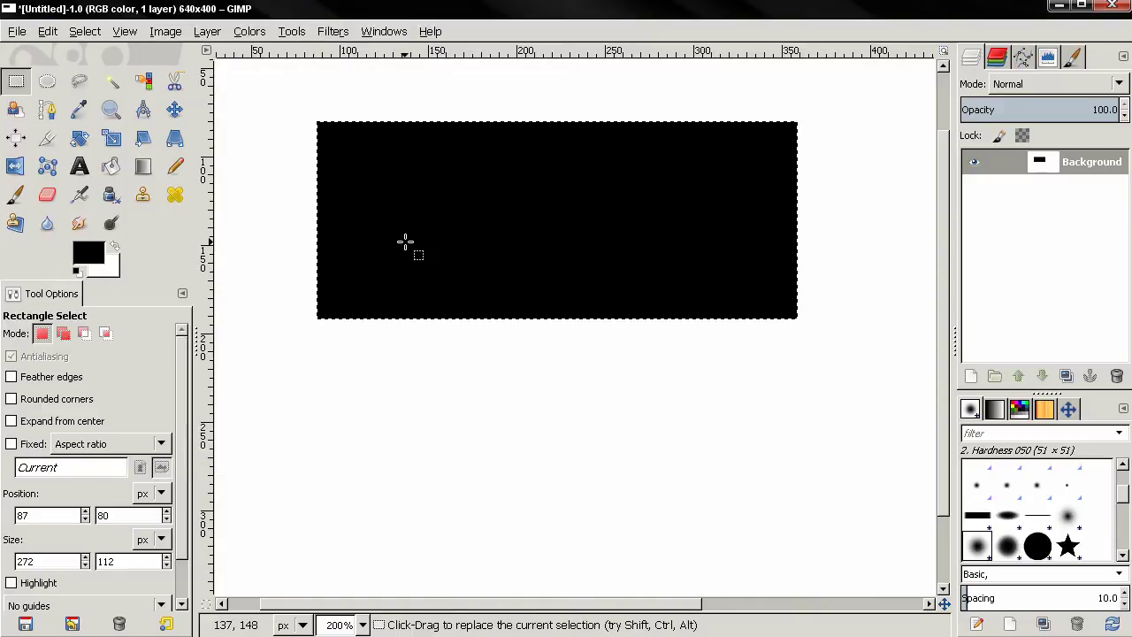
{"action": "left_click", "coordinate": [316, 334]}
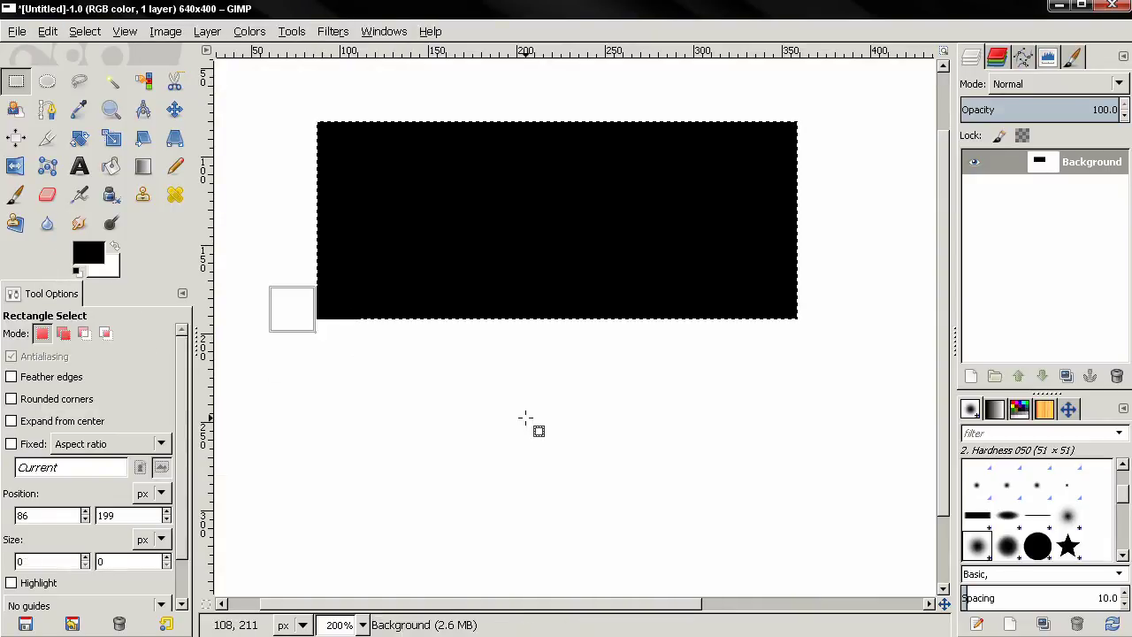
{"action": "left_click_drag", "start_coordinate": [525, 418], "coordinate": [800, 474]}
Feather the selection edges with a 50 px radius and fill it with black
{"action": "left_click", "coordinate": [12, 378]}
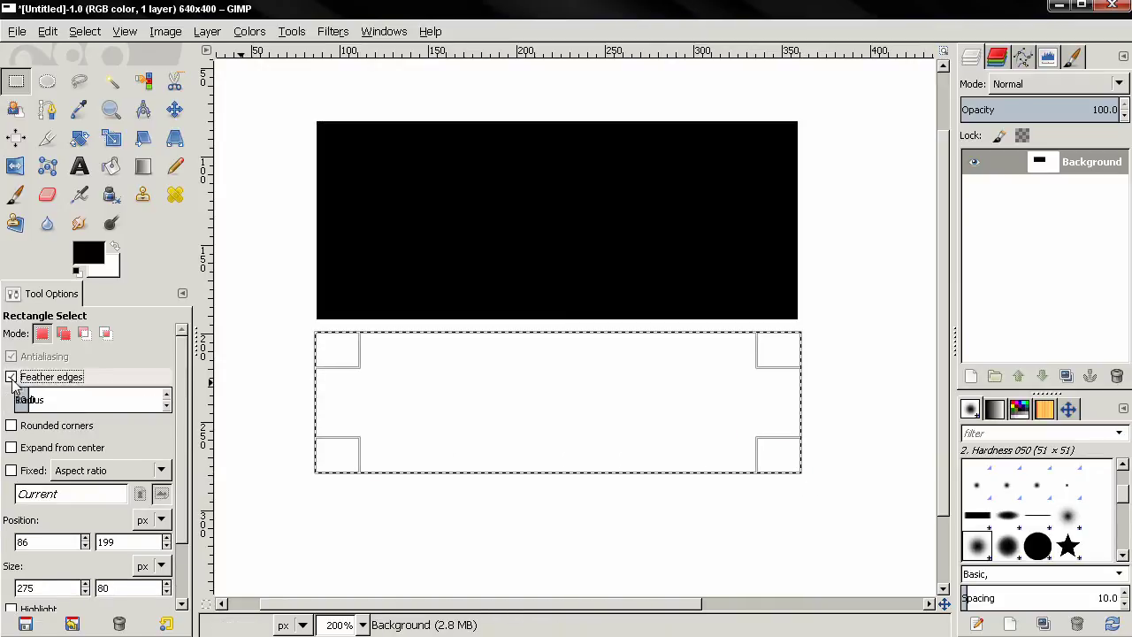
{"action": "double_click", "coordinate": [147, 402]}
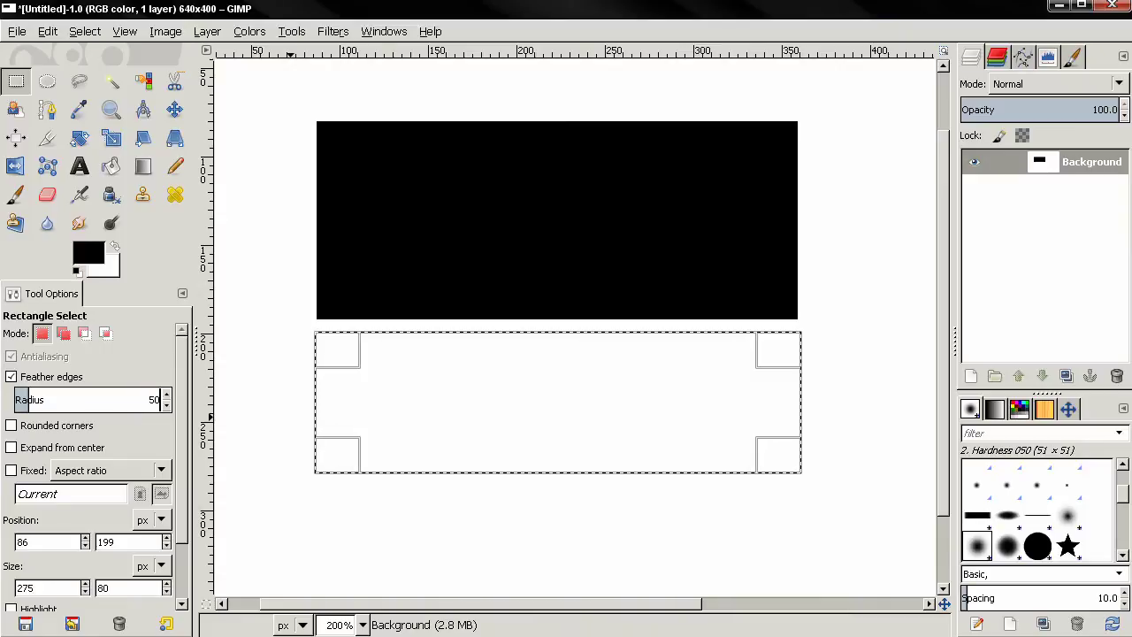
{"action": "key", "text": "Return"}
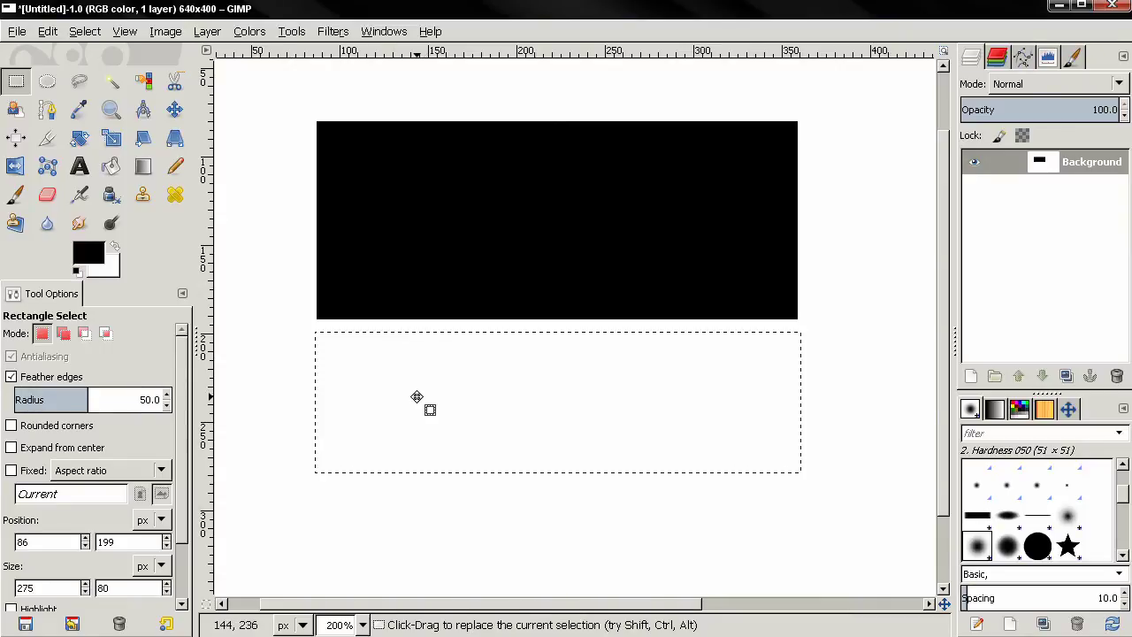
{"action": "key", "text": "ctrl"}
{"action": "key", "text": "ctrl+comma"}
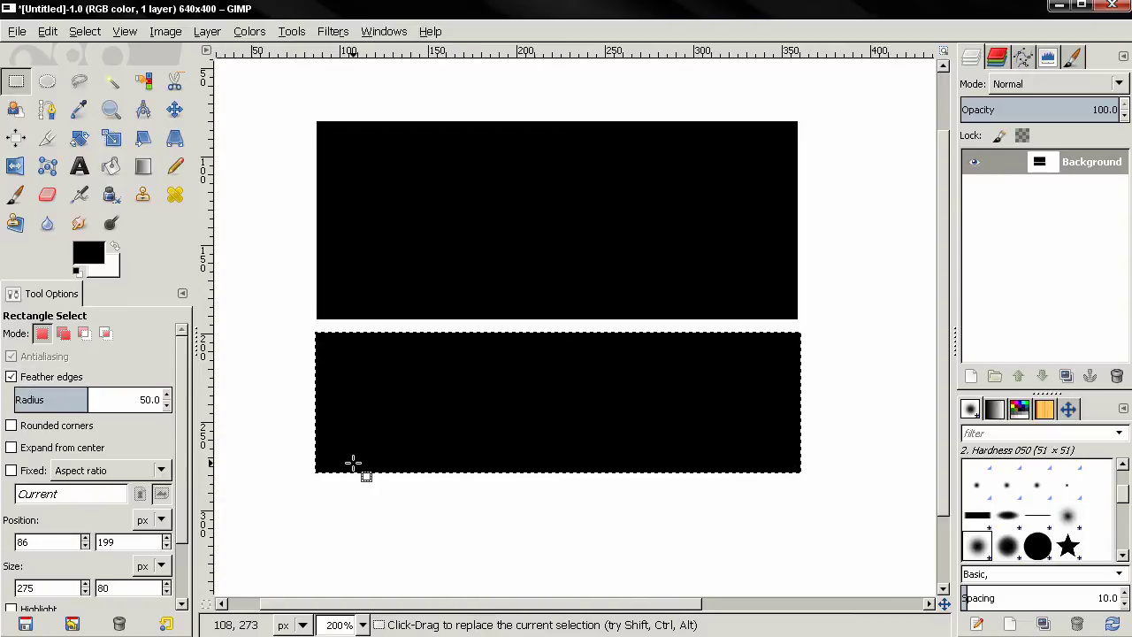
Add a feathered black bar beneath the two bars, then clear the leftover selections
{"action": "left_click_drag", "start_coordinate": [319, 481], "coordinate": [810, 583]}
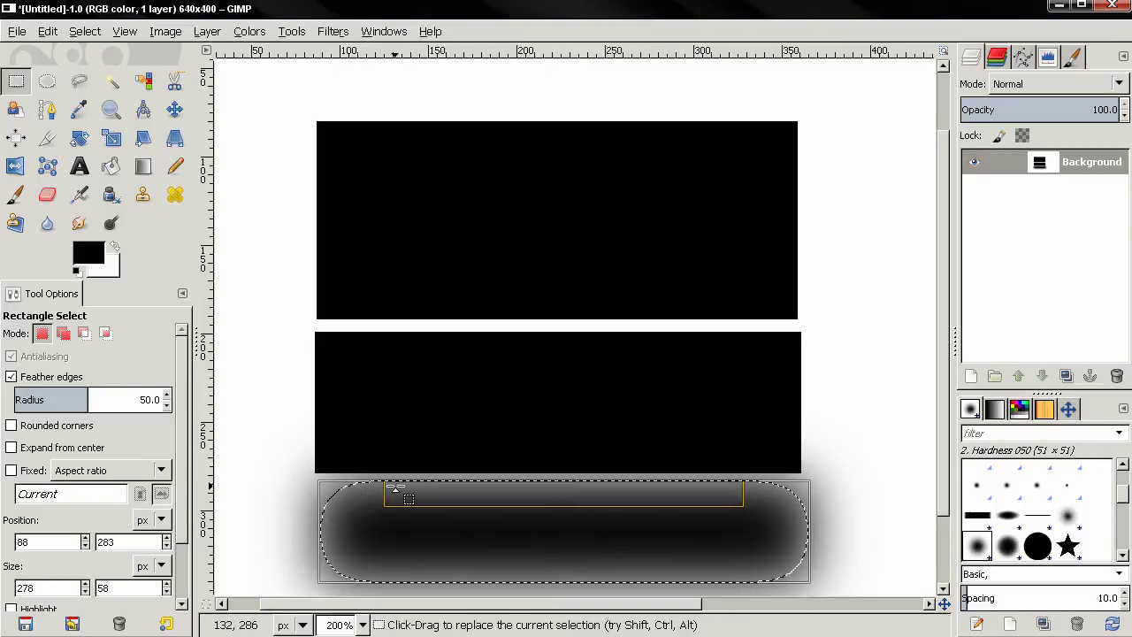
{"action": "left_click", "coordinate": [261, 484]}
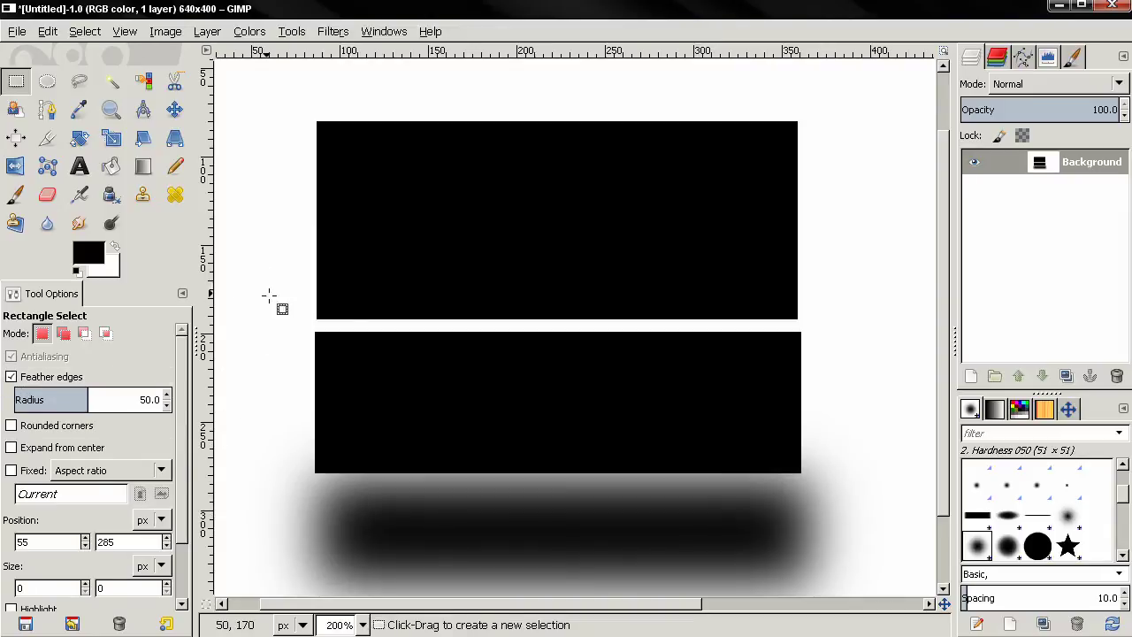
{"action": "left_click_drag", "start_coordinate": [251, 283], "coordinate": [324, 329]}
{"action": "left_click", "coordinate": [248, 270]}
Check the Colors and Select menus, then undo every edit back to a blank canvas
{"action": "left_click", "coordinate": [249, 31]}
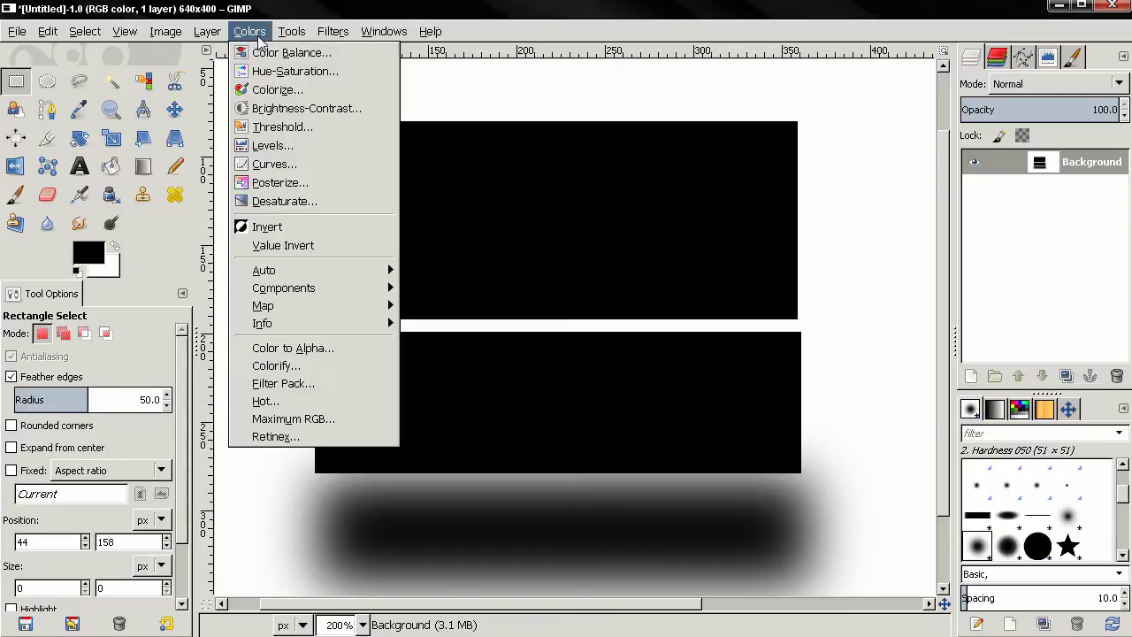
{"action": "left_click", "coordinate": [466, 92]}
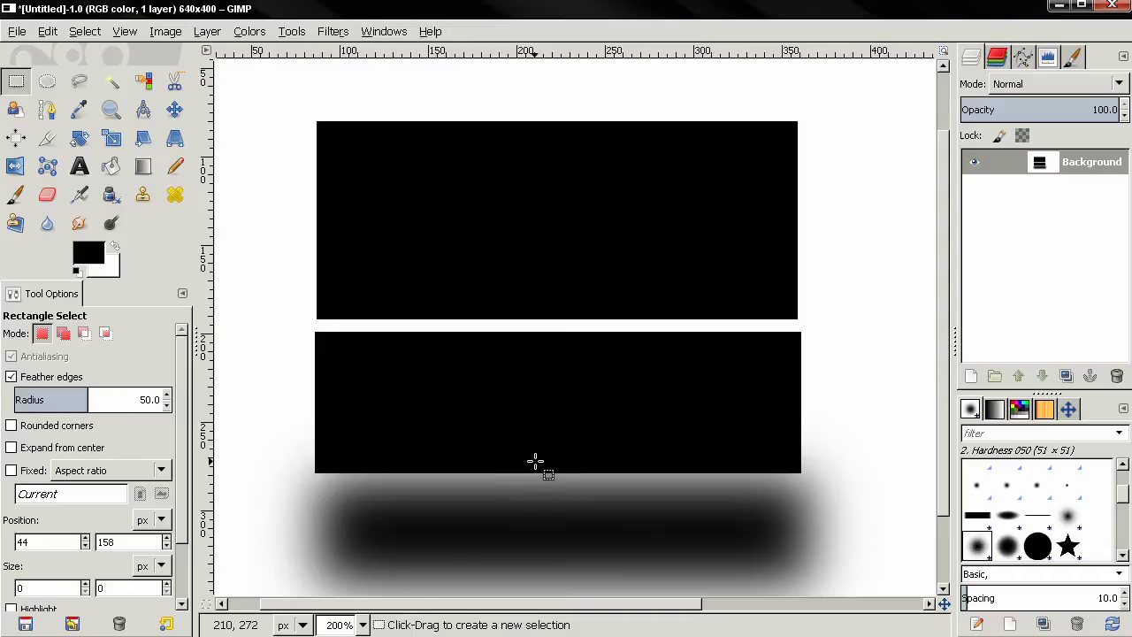
{"action": "left_click", "coordinate": [85, 31]}
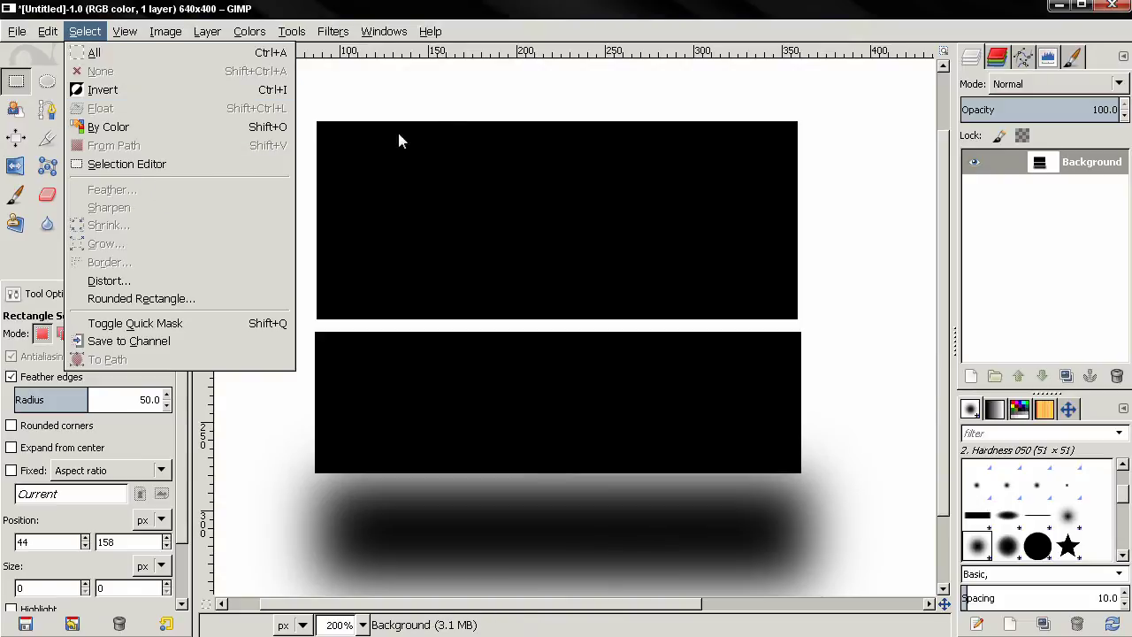
{"action": "left_click", "coordinate": [447, 107]}
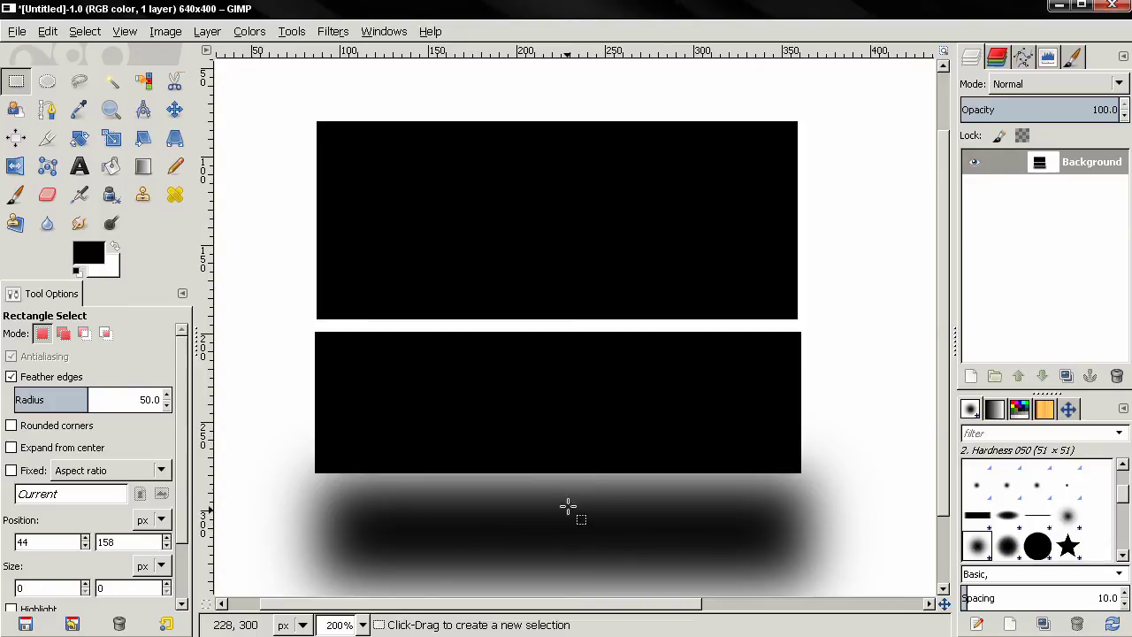
{"action": "key", "text": "ctrl"}
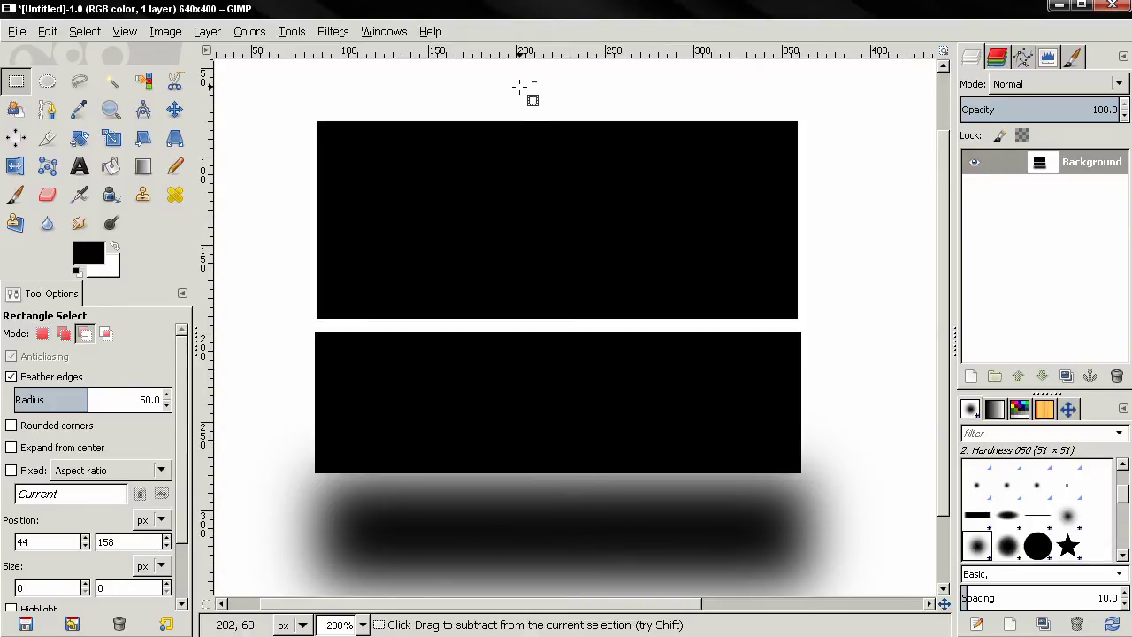
{"action": "key", "text": "ctrl+z"}
{"action": "key", "text": "ctrl+z"}
{"action": "key", "text": "ctrl+z"}
{"action": "key", "text": "ctrl+z"}
{"action": "key", "text": "ctrl+z"}
{"action": "key", "text": "ctrl+z"}
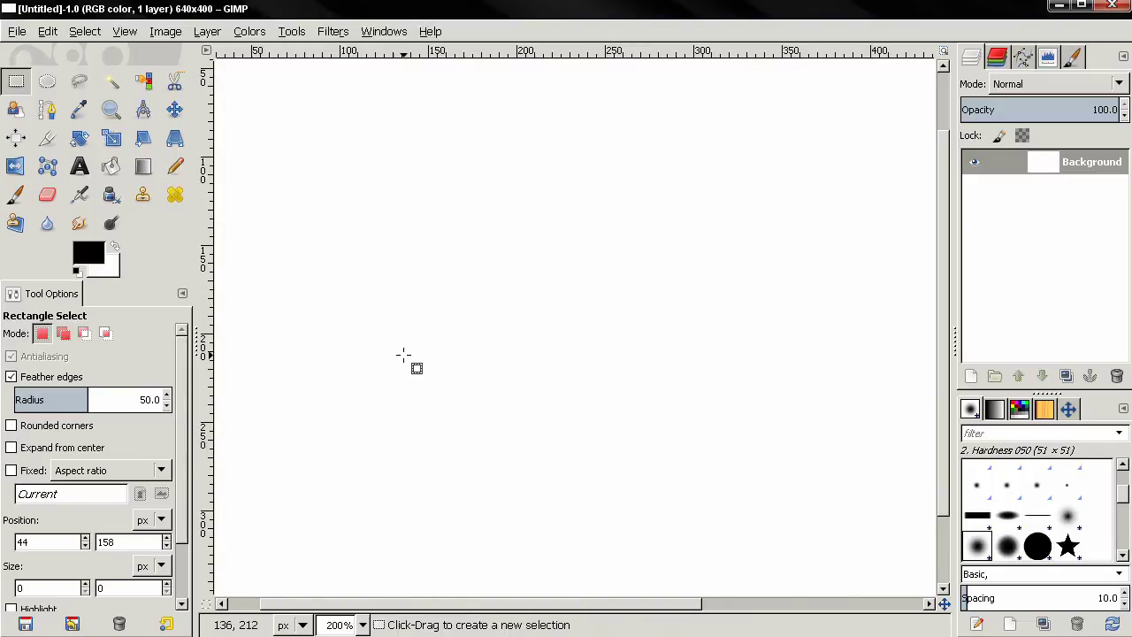
Turn off feathering and draw a 252×112 selection with corners rounded to radius 34.1
{"action": "left_click", "coordinate": [51, 376]}
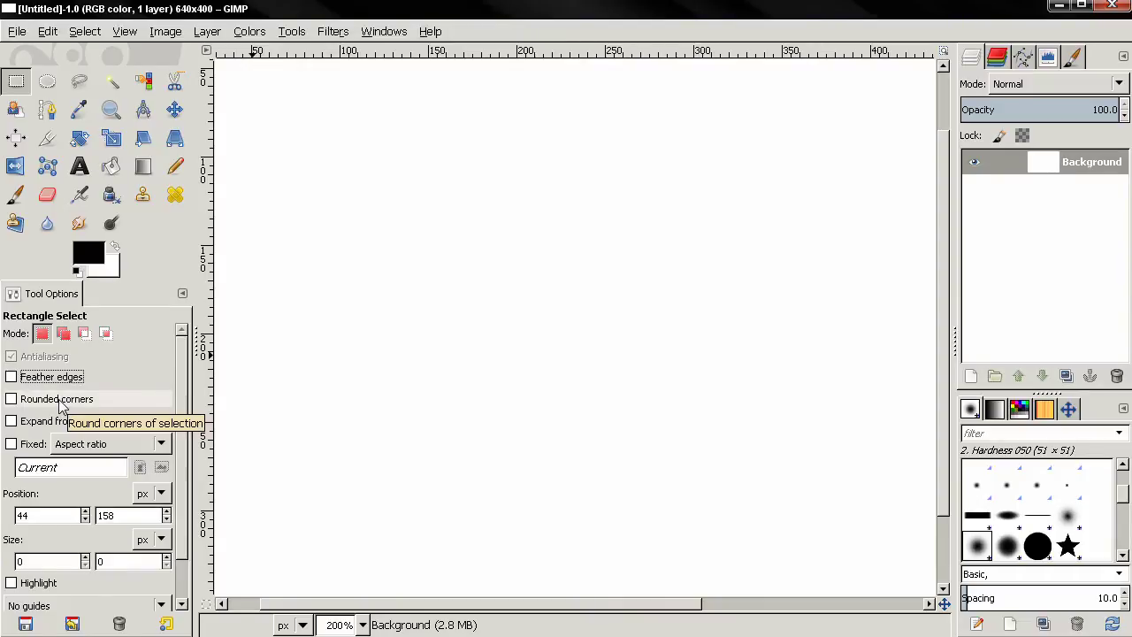
{"action": "left_click_drag", "start_coordinate": [341, 162], "coordinate": [786, 361]}
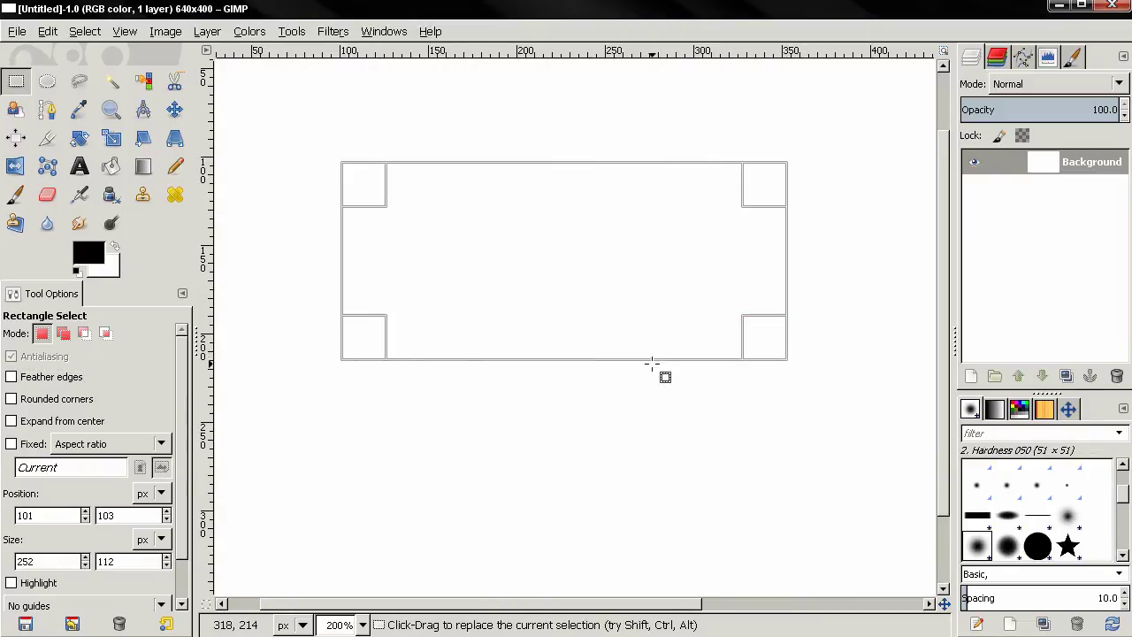
{"action": "left_click", "coordinate": [11, 399]}
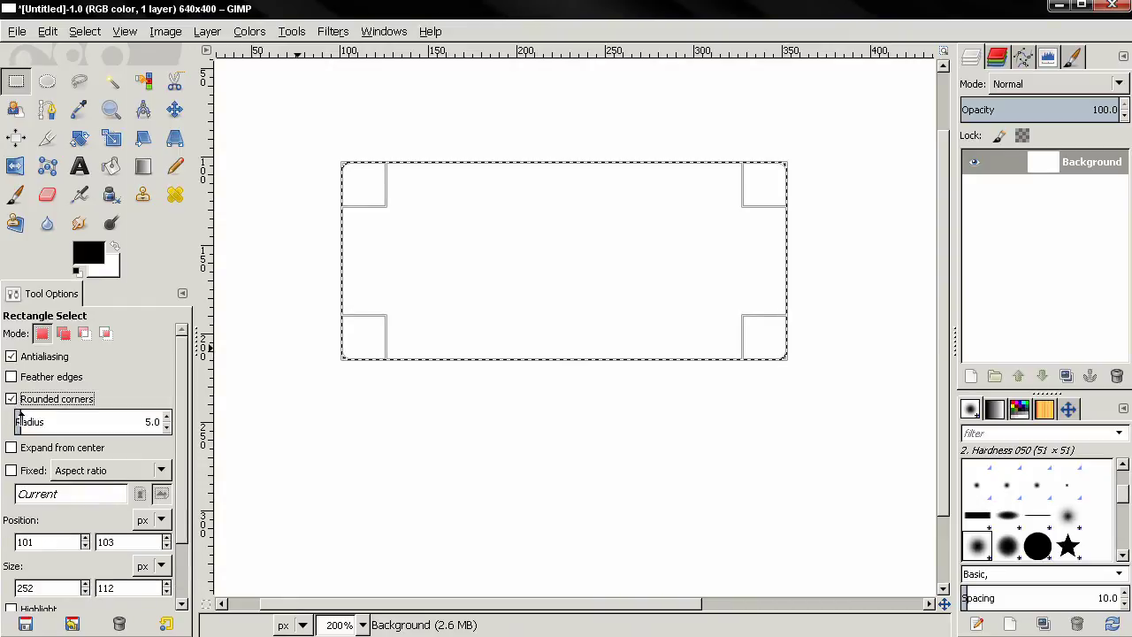
{"action": "mouse_move", "coordinate": [45, 422]}
{"action": "left_mouse_down"}
{"action": "mouse_move", "coordinate": [94, 422]}
{"action": "mouse_move", "coordinate": [63, 422]}
{"action": "left_mouse_up"}
{"action": "left_click", "coordinate": [88, 422]}
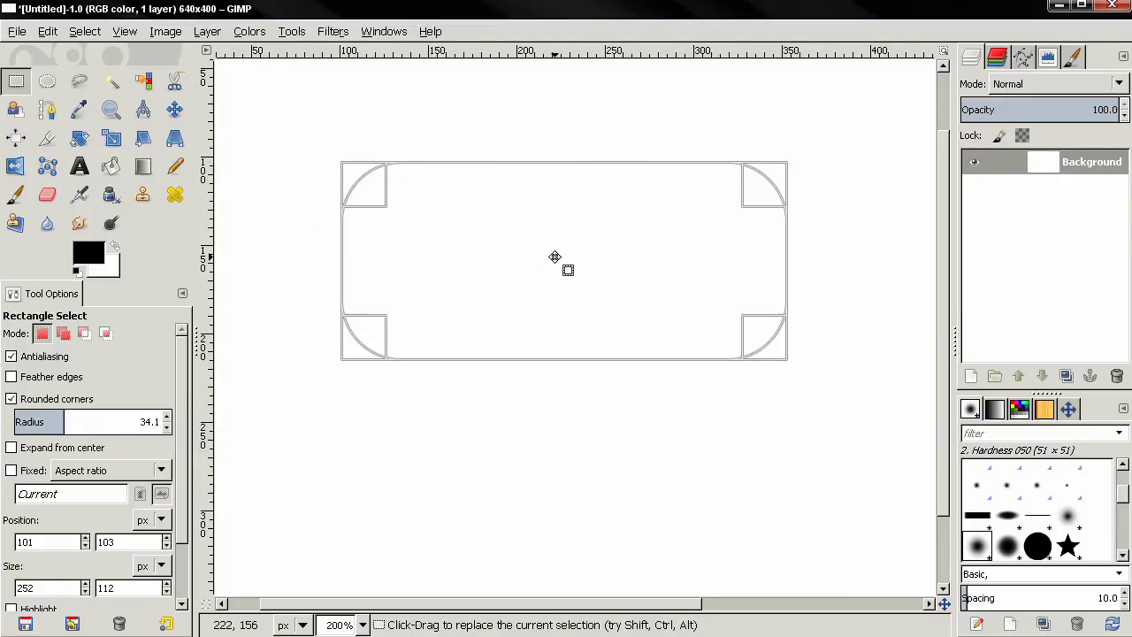
{"action": "left_click", "coordinate": [555, 257]}
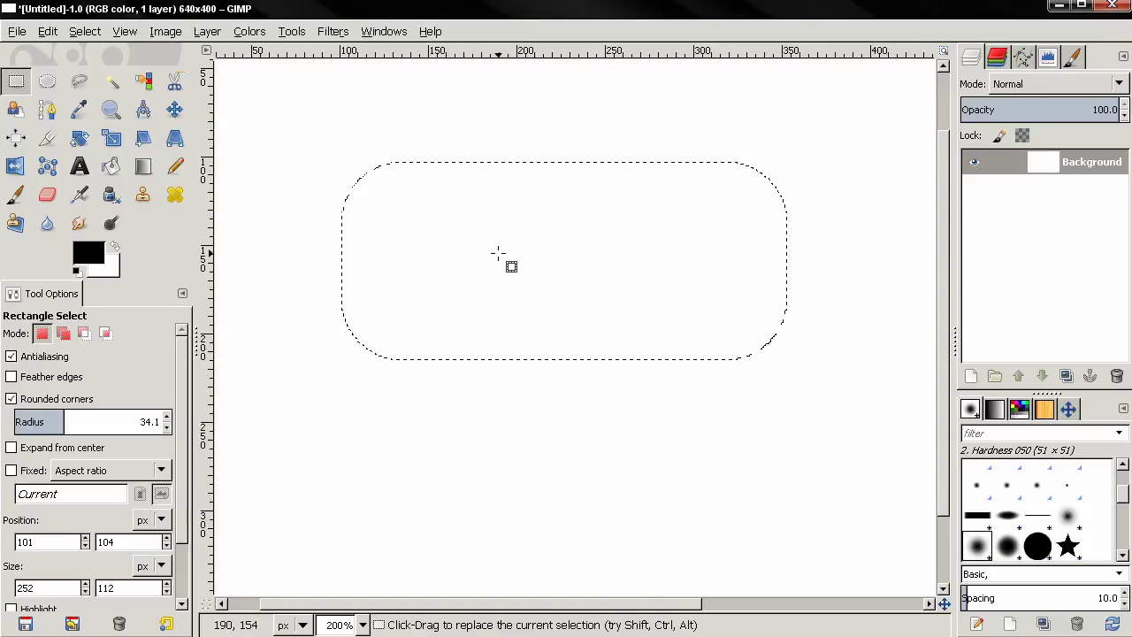
Fill the rounded selection black, add a jagged 261×97 black rounded bar below, and deselect
{"action": "key", "text": "ctrl"}
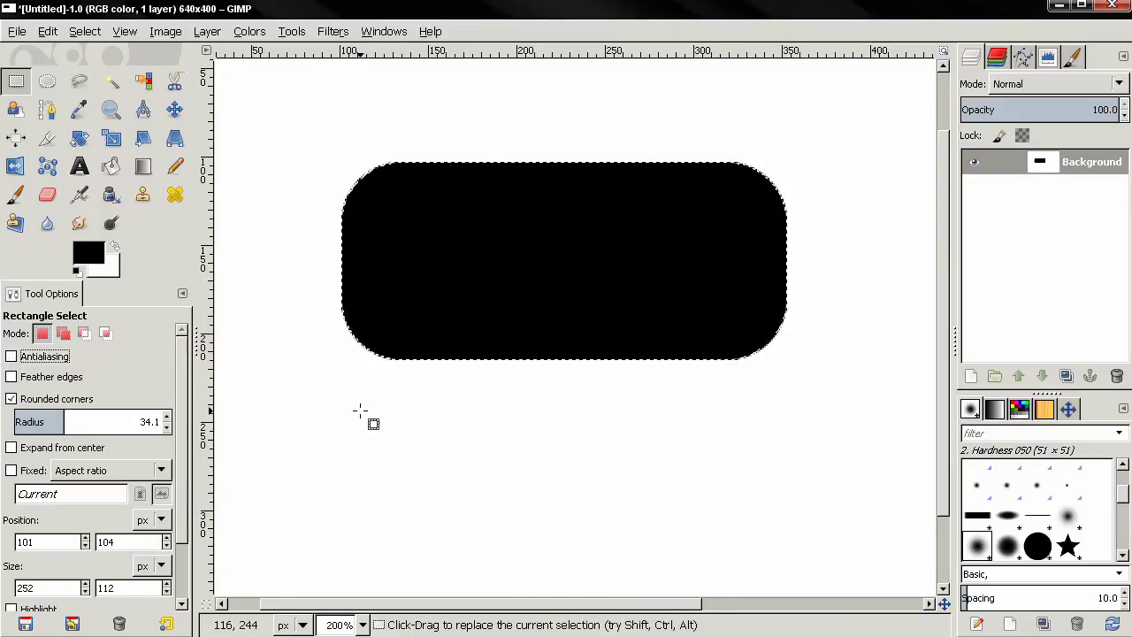
{"action": "left_click_drag", "start_coordinate": [340, 382], "coordinate": [801, 553]}
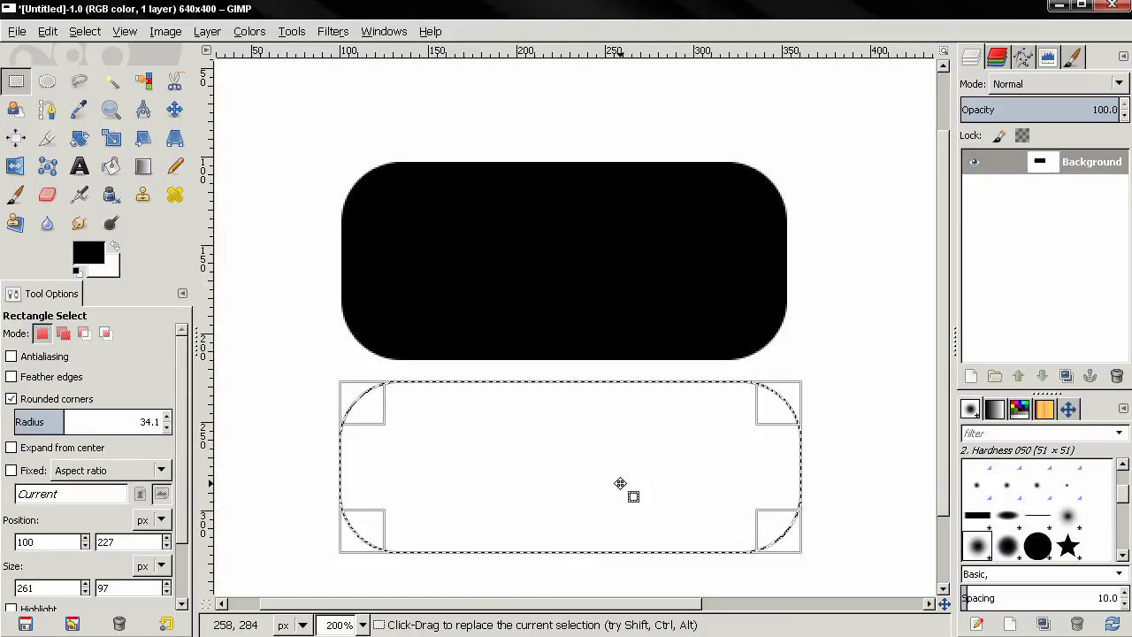
{"action": "key", "text": "ctrl+comma"}
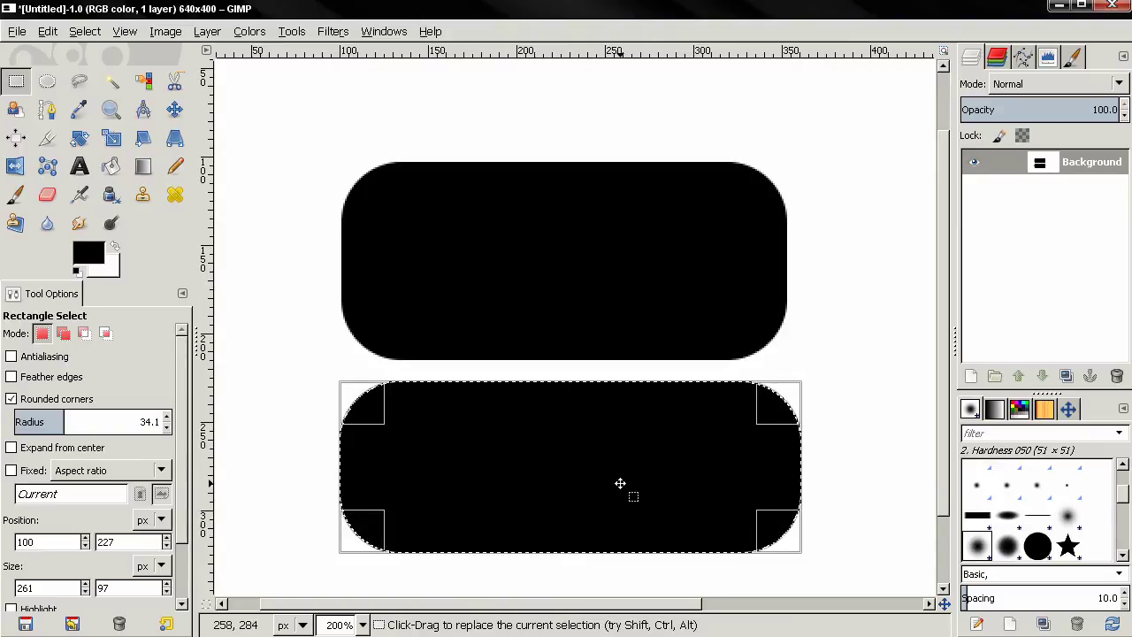
{"action": "key", "text": "ctrl+shift+a"}
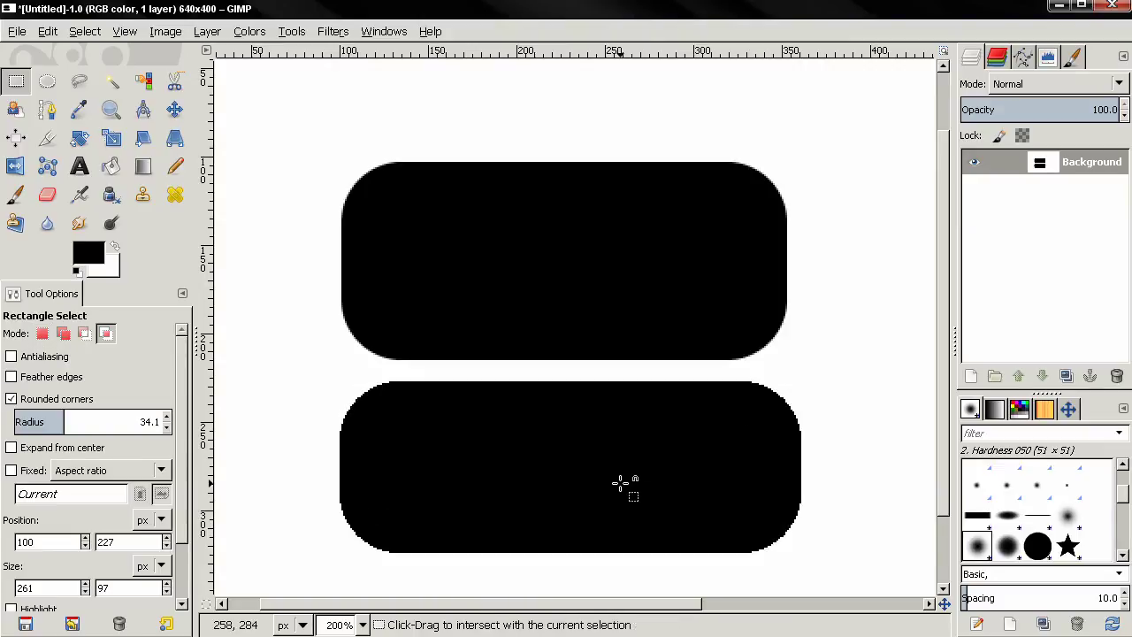
{"action": "scroll", "coordinate": [389, 468], "scroll_direction": "up", "scroll_amount": 1}
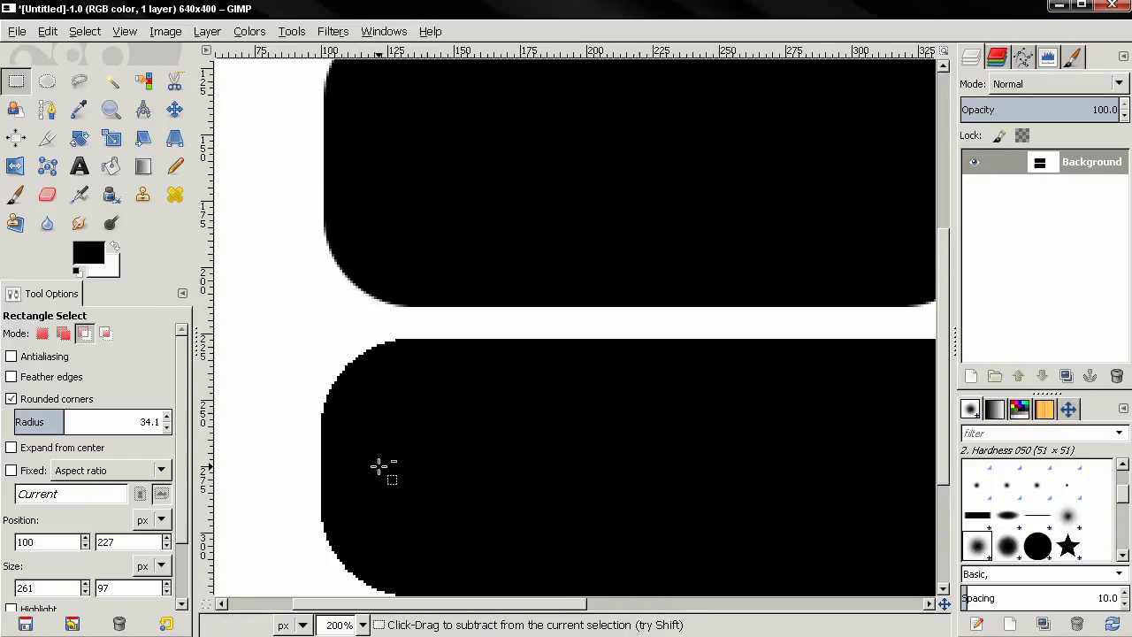
{"action": "scroll", "coordinate": [358, 329], "scroll_direction": "up", "scroll_amount": 2}
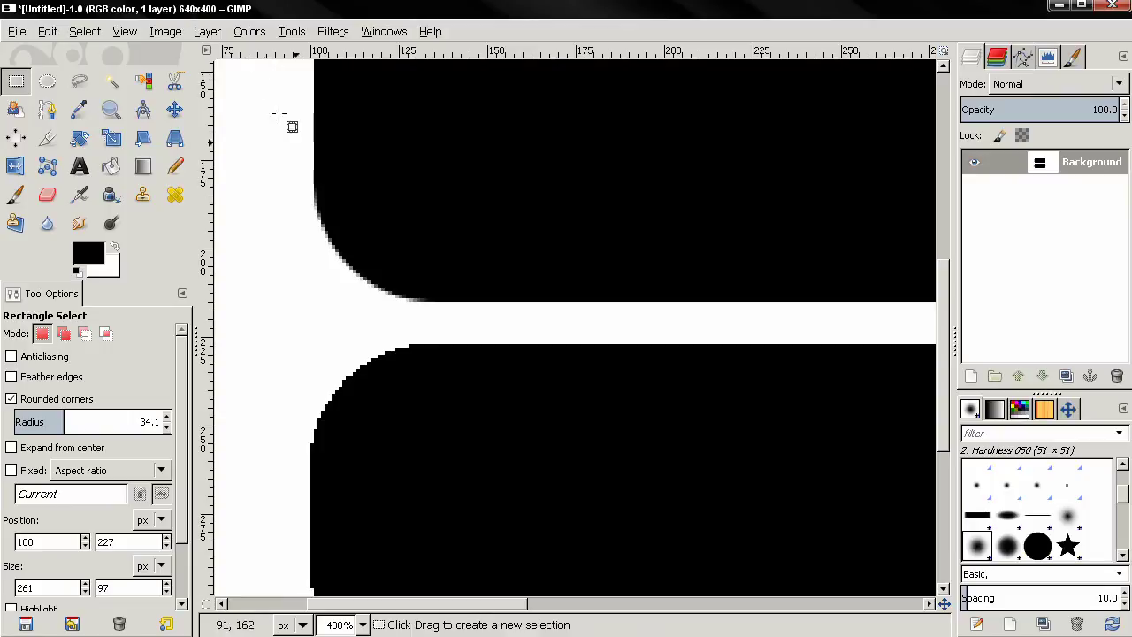
{"action": "scroll", "coordinate": [447, 257], "scroll_direction": "down", "scroll_amount": 2, "text": "ctrl"}
{"action": "scroll", "coordinate": [451, 271], "scroll_direction": "down", "scroll_amount": 5, "text": "ctrl"}
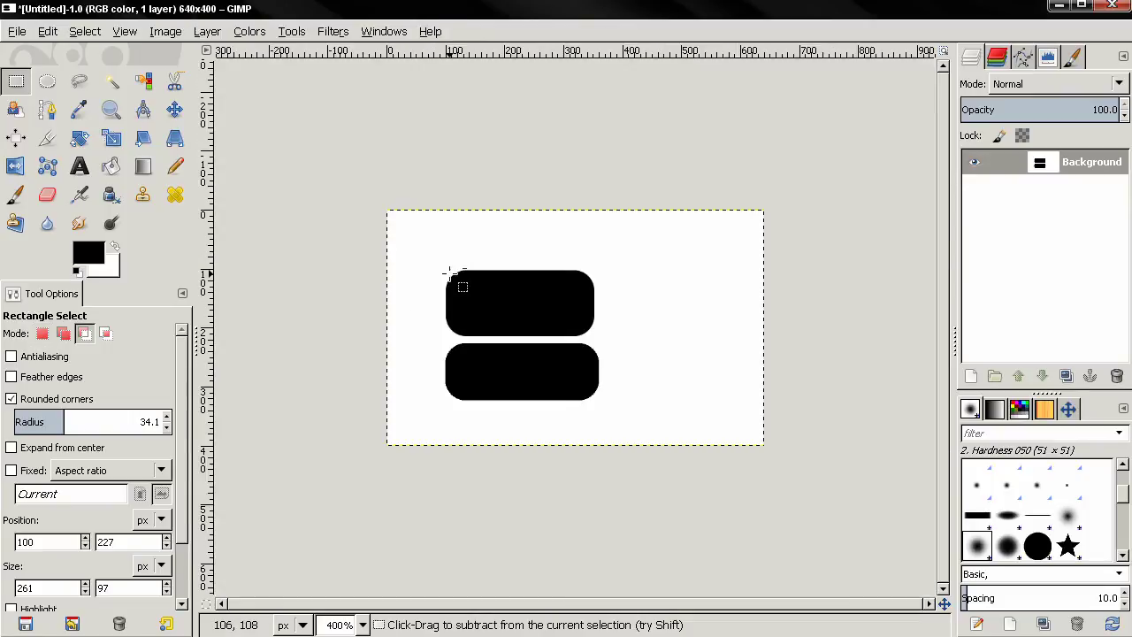
{"action": "scroll", "coordinate": [458, 420], "scroll_direction": "up", "scroll_amount": 1, "text": "ctrl"}
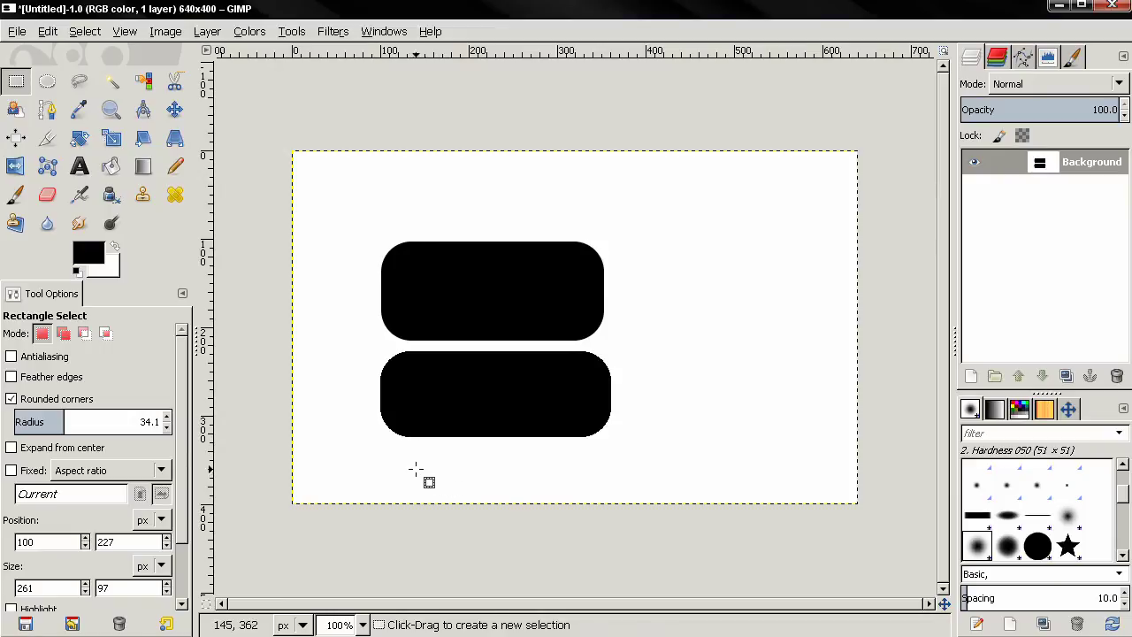
{"action": "key", "text": "ctrl"}
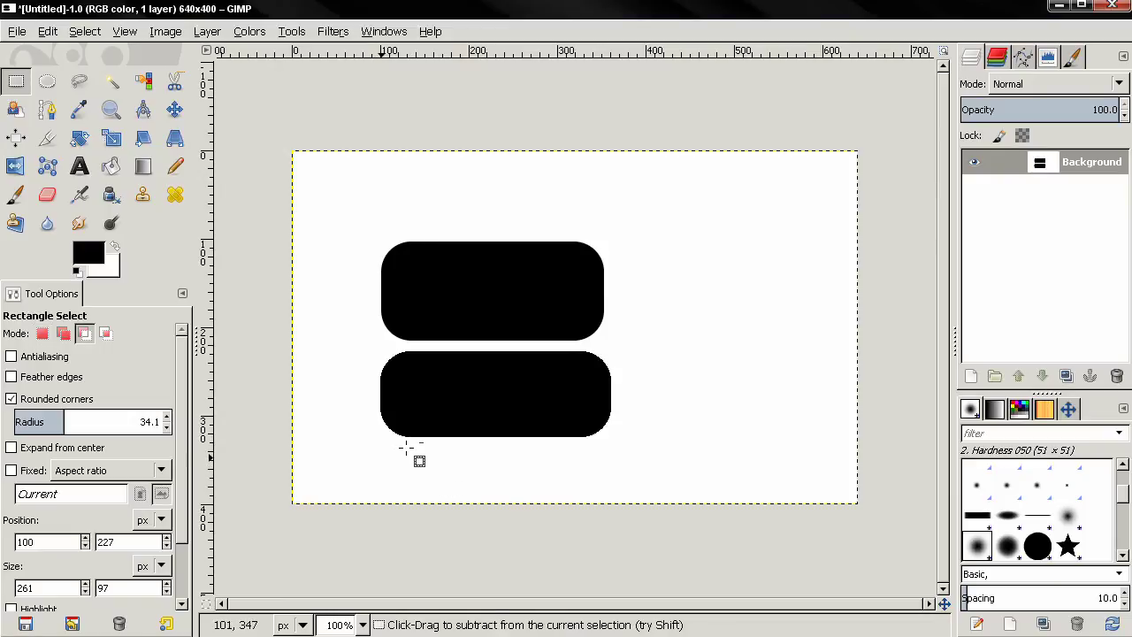
{"action": "scroll", "coordinate": [405, 448], "scroll_direction": "up", "scroll_amount": 2}
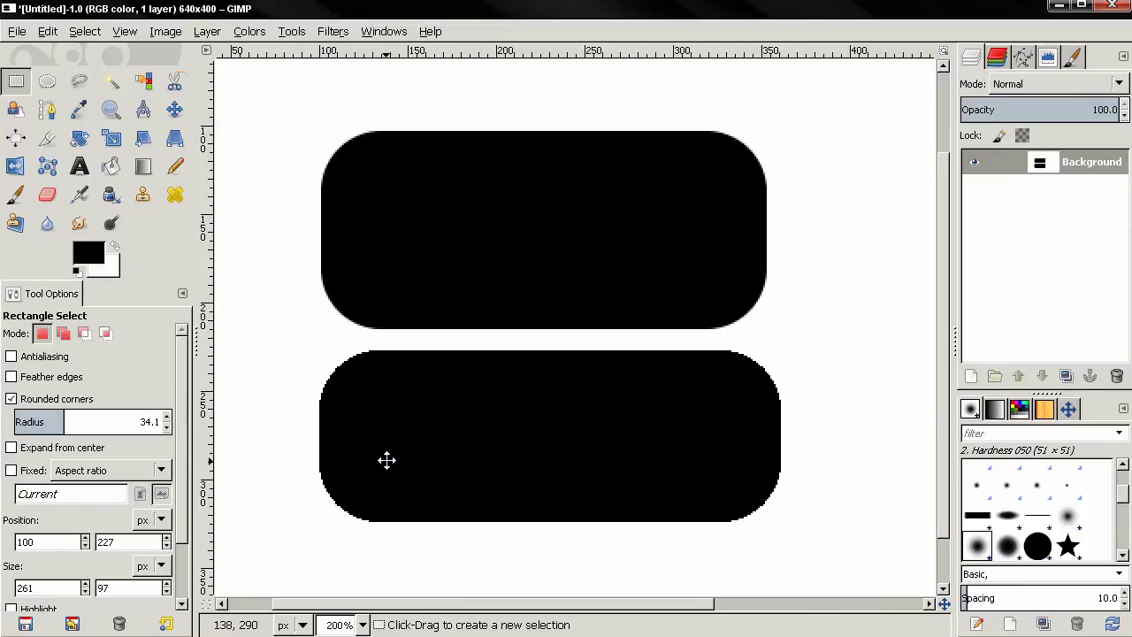
Enable Antialiasing and Expand from center, disable Rounded corners, and test a centre-out selection
{"action": "left_click", "coordinate": [30, 361]}
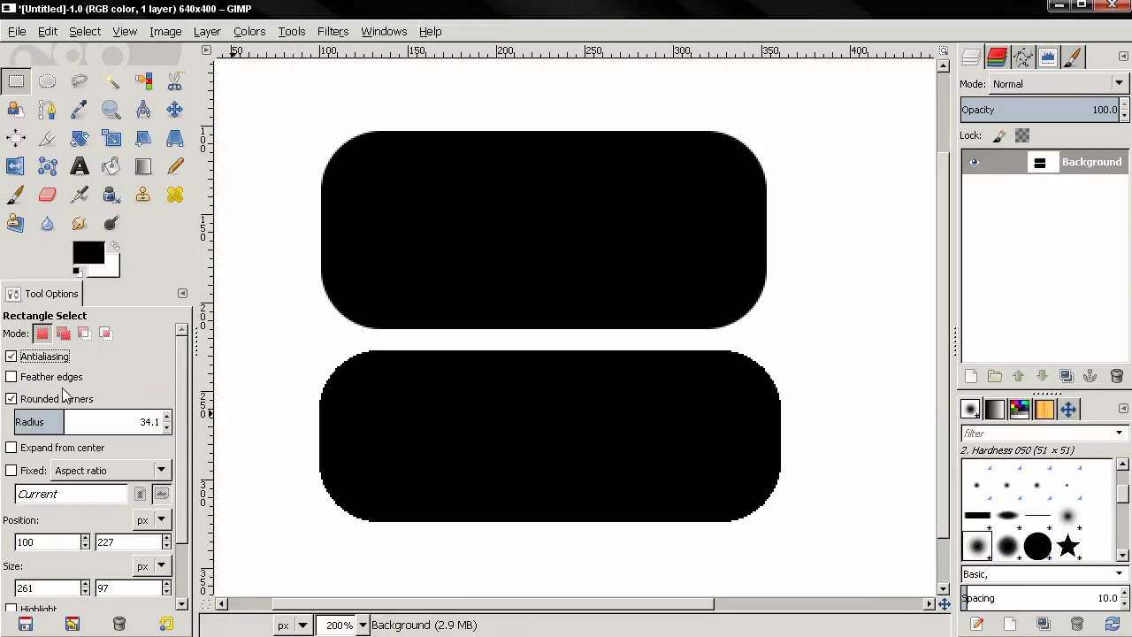
{"action": "left_click", "coordinate": [13, 399]}
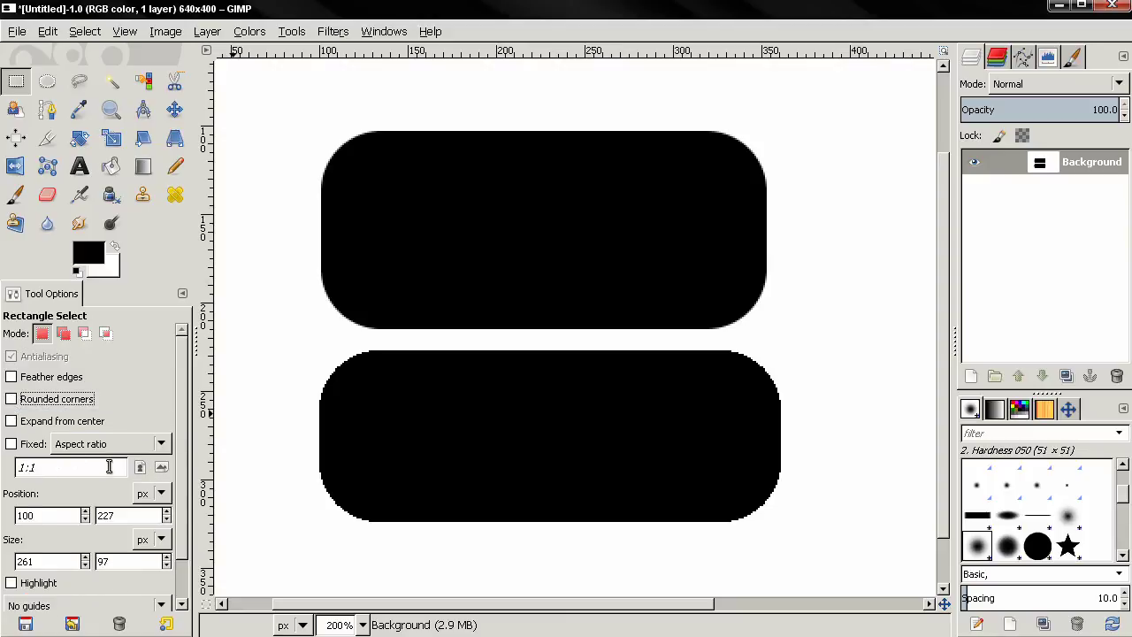
{"action": "left_click", "coordinate": [13, 423]}
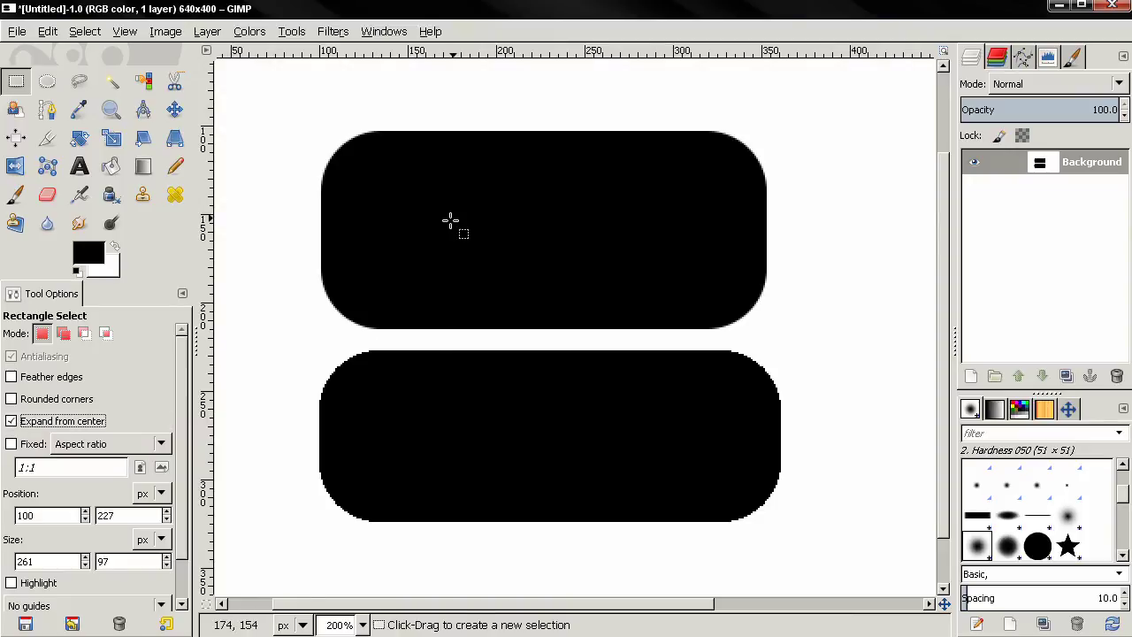
{"action": "left_click_drag", "start_coordinate": [457, 223], "coordinate": [551, 298]}
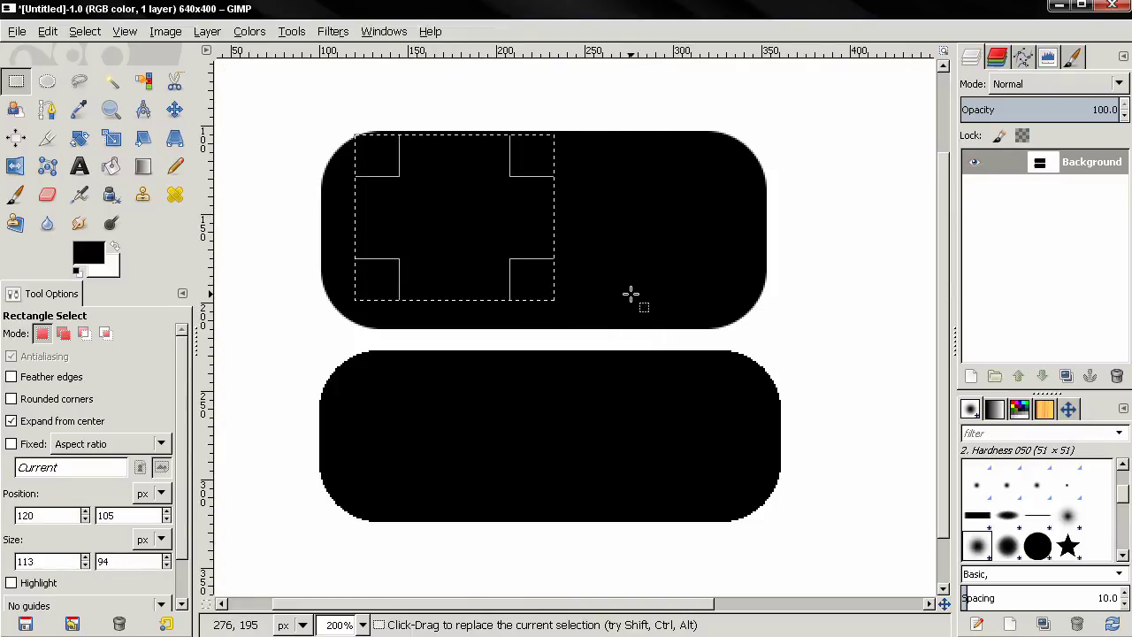
{"action": "left_click_drag", "start_coordinate": [548, 101], "coordinate": [687, 221]}
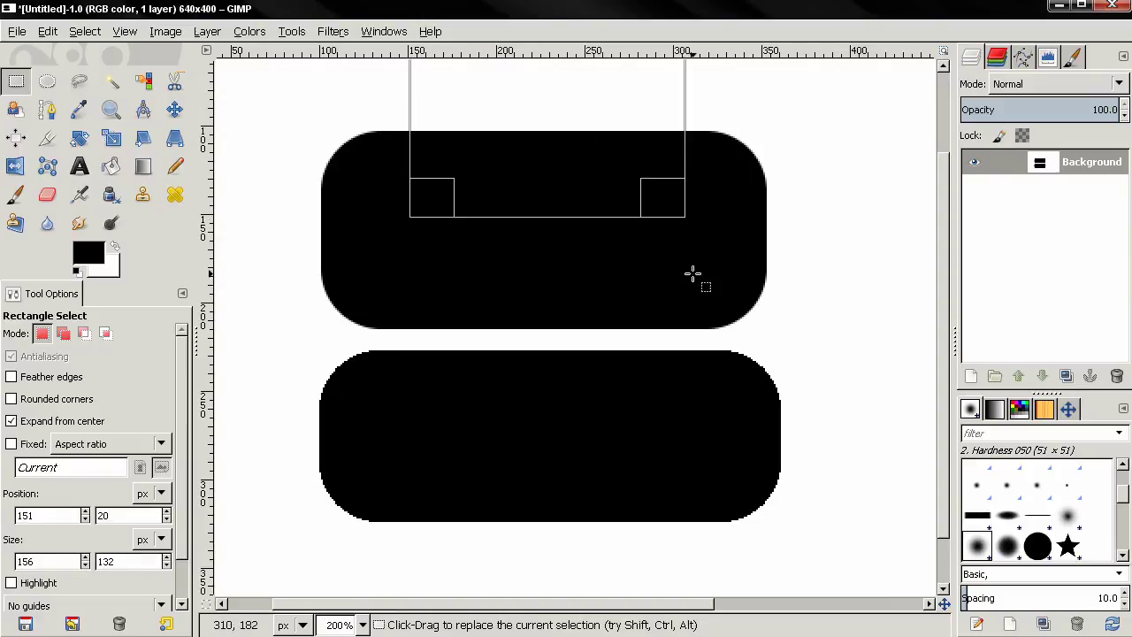
{"action": "left_click", "coordinate": [300, 334]}
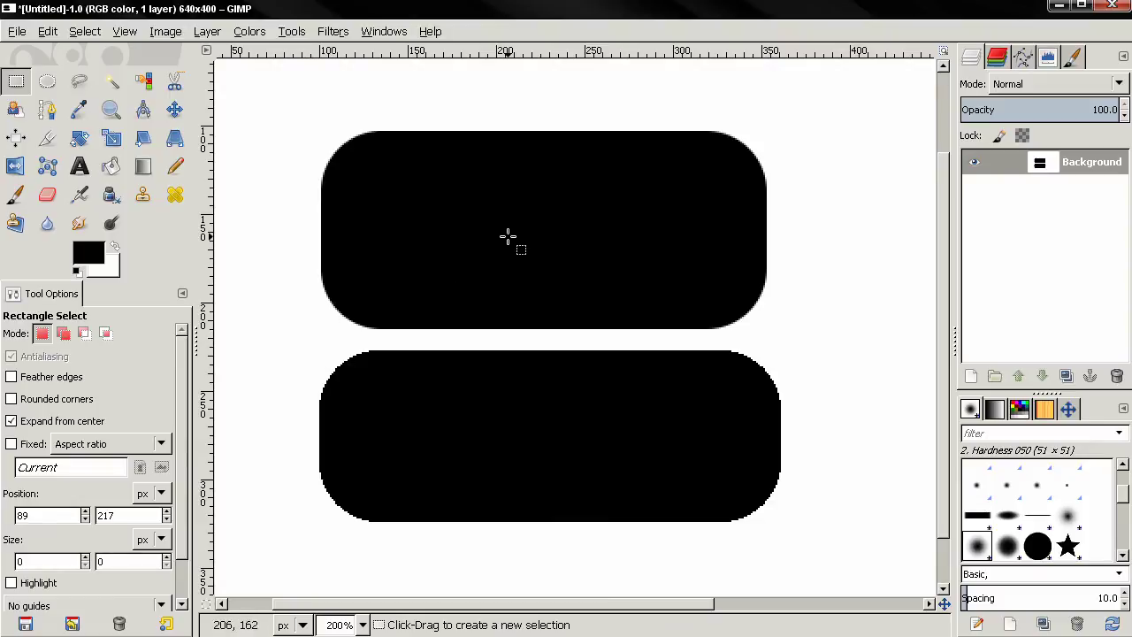
Draw a 140×70 rectangle selection over the top shape's left end, then deselect it
{"action": "left_click_drag", "start_coordinate": [508, 235], "coordinate": [10, 427]}
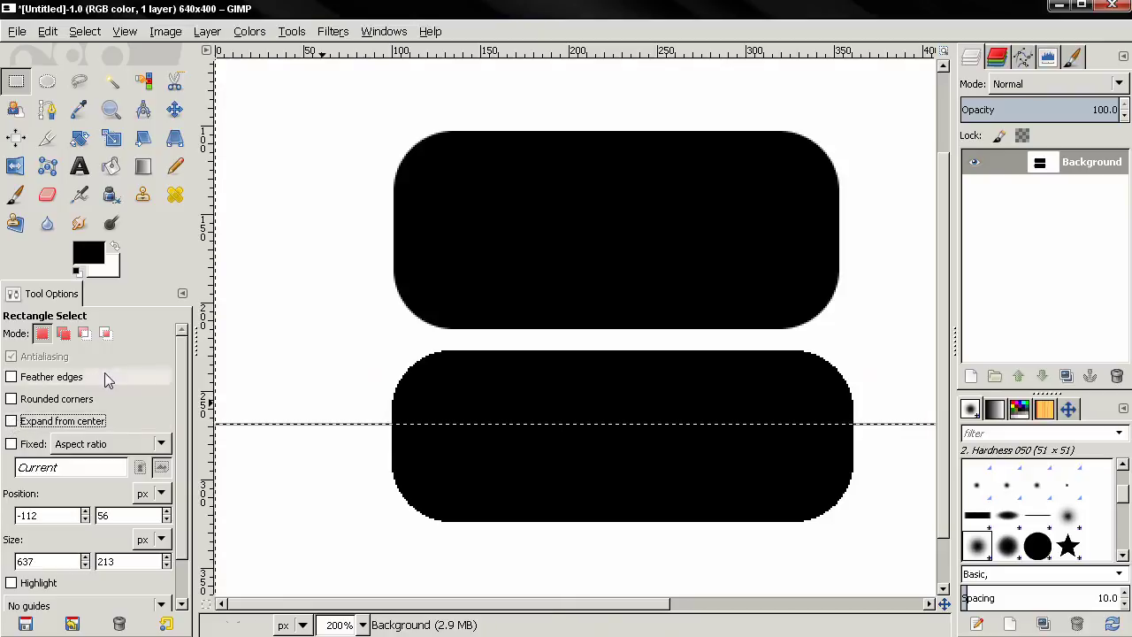
{"action": "left_click", "coordinate": [390, 244]}
{"action": "left_click_drag", "start_coordinate": [390, 244], "coordinate": [514, 340]}
{"action": "left_click_drag", "start_coordinate": [556, 374], "coordinate": [515, 302]}
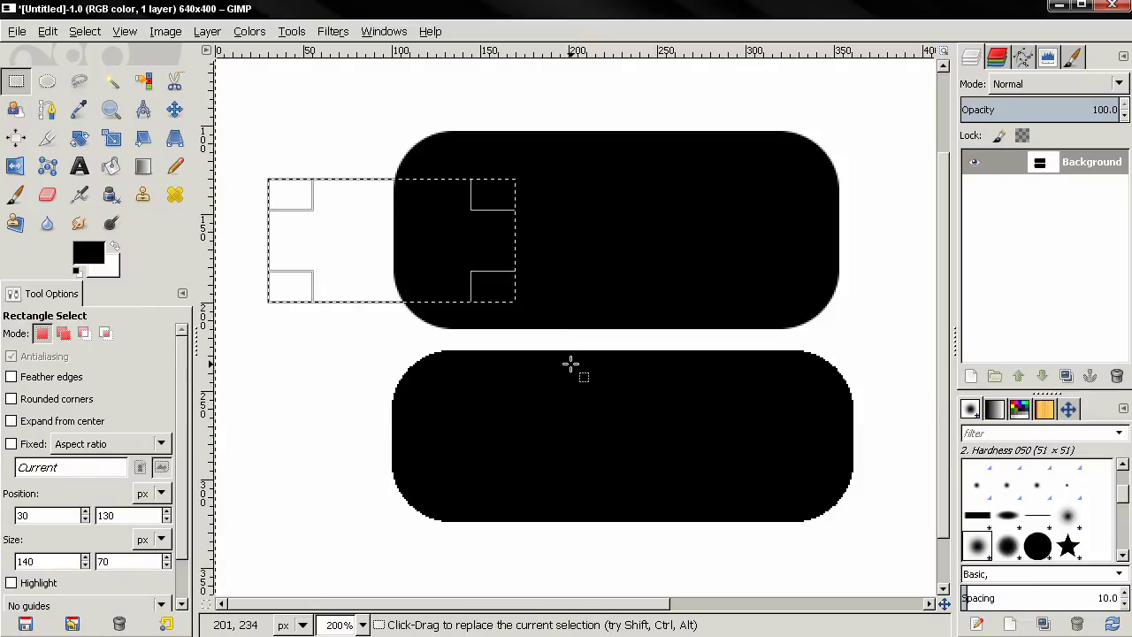
{"action": "key", "text": "ctrl+shift+a"}
Undo the drawing back to the blank white canvas
{"action": "scroll", "coordinate": [531, 321], "scroll_direction": "right", "scroll_amount": 2}
{"action": "scroll", "coordinate": [531, 321], "scroll_direction": "down", "scroll_amount": 1}
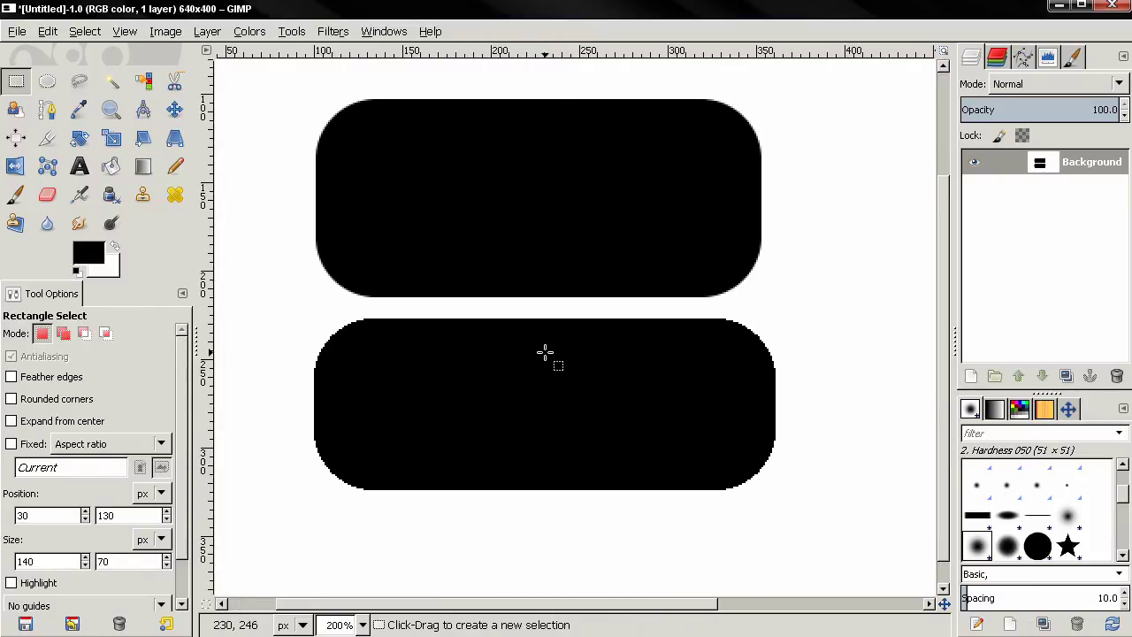
{"action": "key", "text": "ctrl+z"}
{"action": "key", "text": "ctrl+z"}
{"action": "key", "text": "ctrl+z"}
{"action": "key", "text": "ctrl+z"}
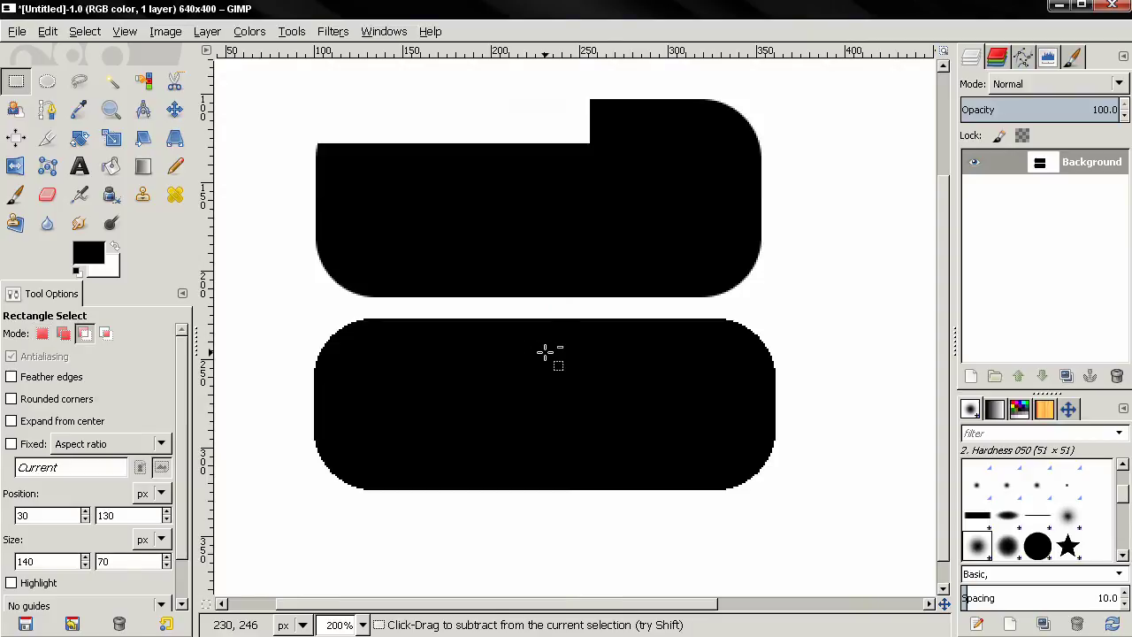